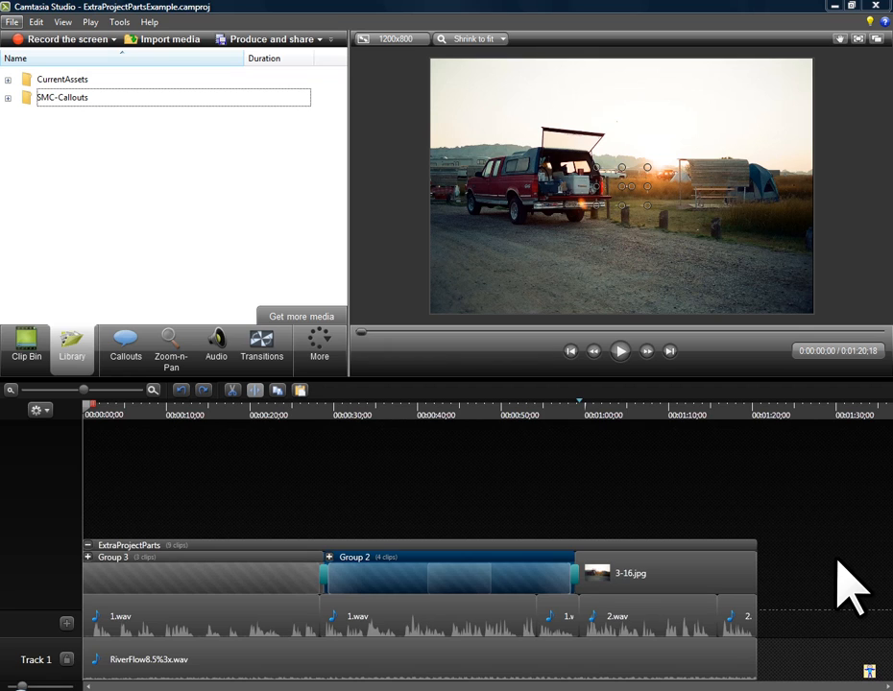
# Expand Group 2 on the timeline and preview the map section at 0:00:37;08.
pyautogui.click(328, 555)
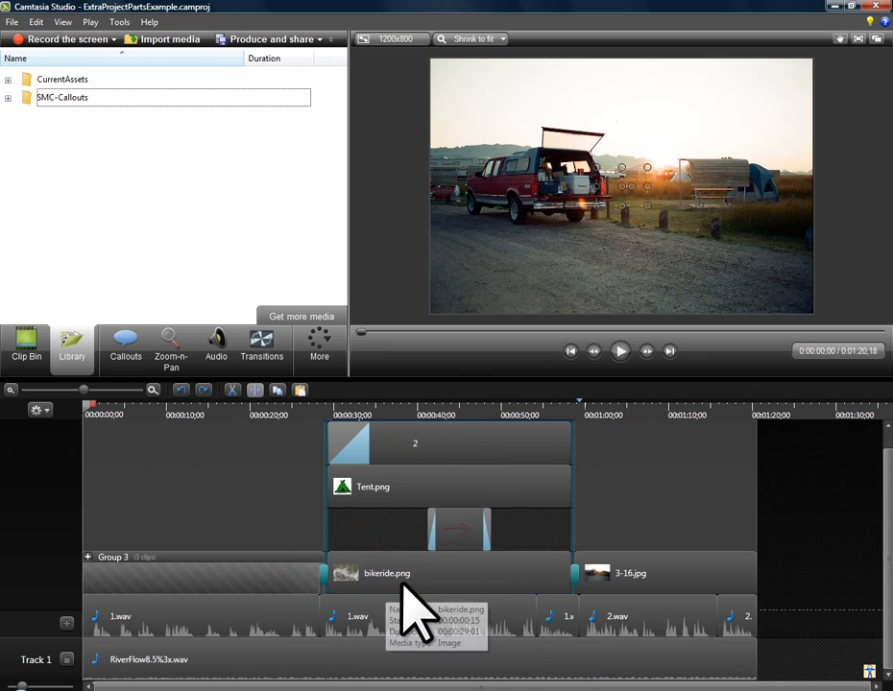
pyautogui.click(395, 411)
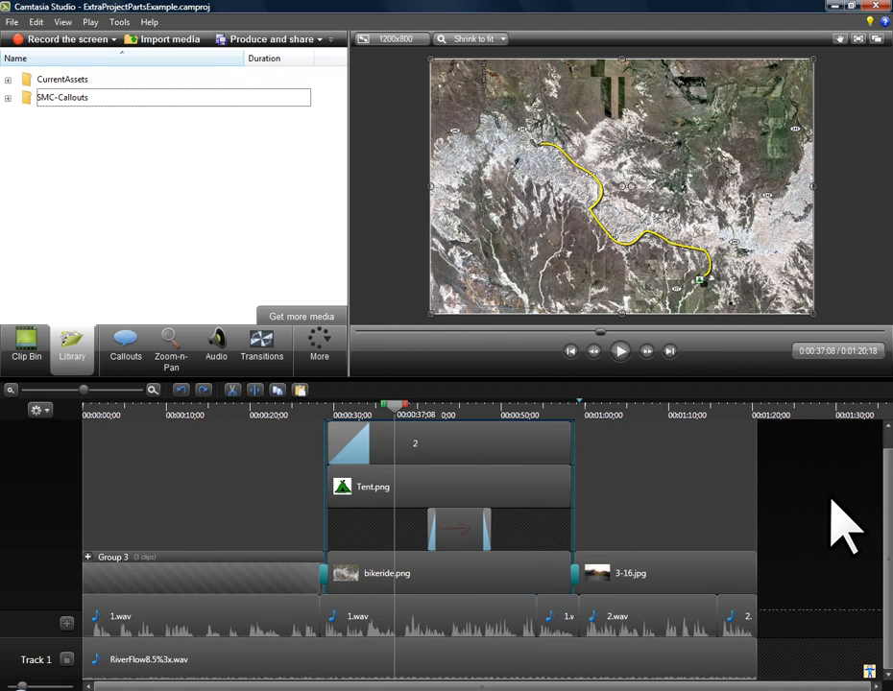
pyautogui.press('alt')
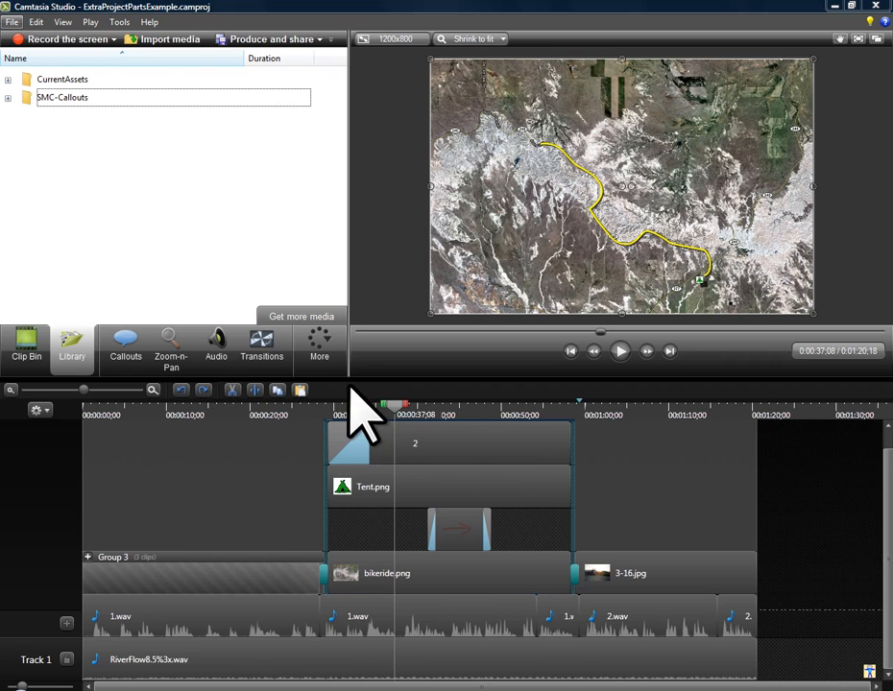
# Place the playhead at 0:00:28;07, just before the Fade transition that leads into the map section.
pyautogui.click(319, 403)
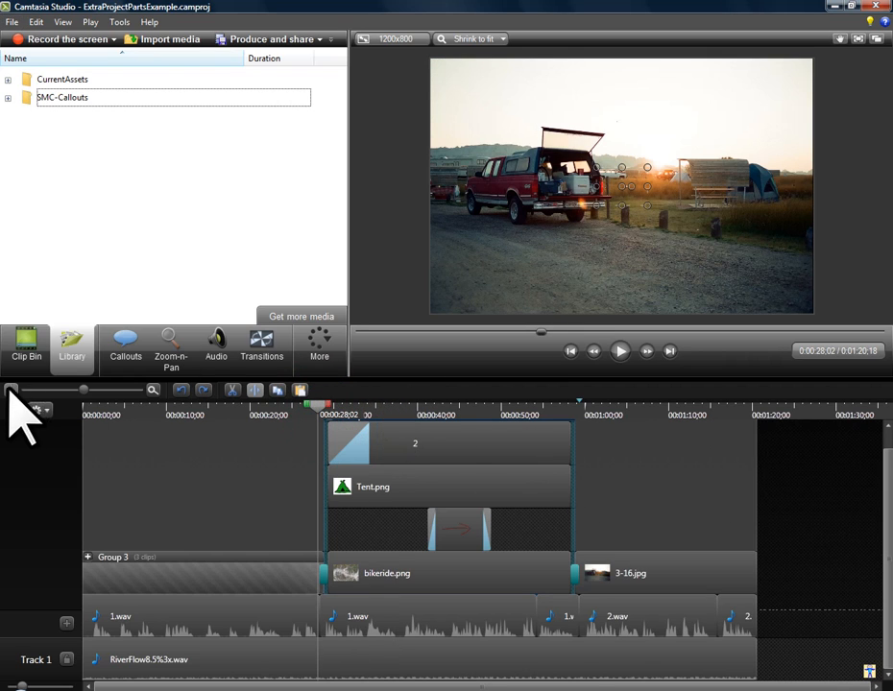
pyautogui.click(113, 389)
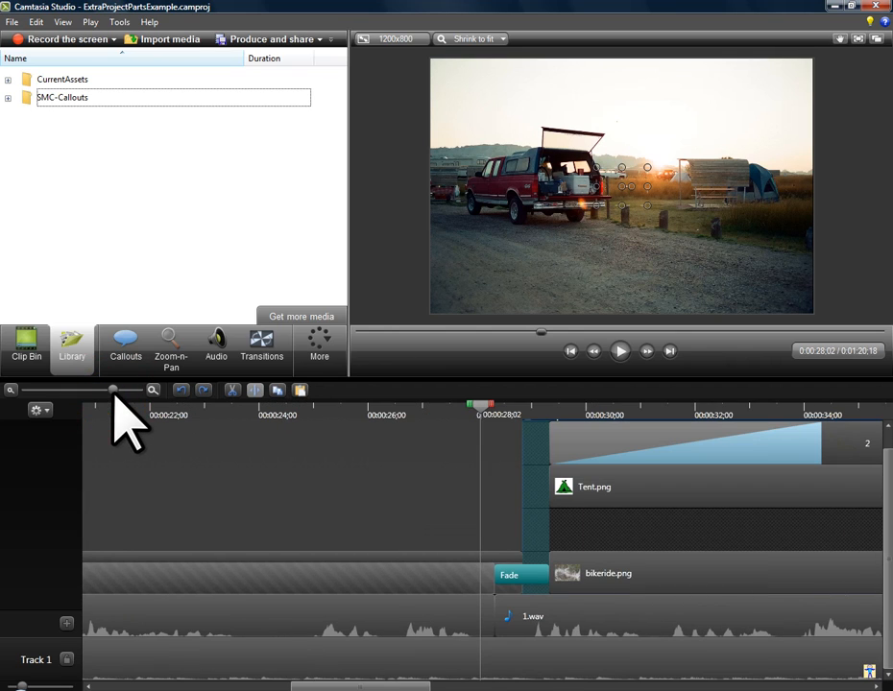
pyautogui.hotkey('ctrl', 'Right')
pyautogui.hotkey('ctrl', 'Right')
pyautogui.hotkey('ctrl', 'Right')
pyautogui.hotkey('ctrl', 'Right')
pyautogui.hotkey('ctrl', 'Right')
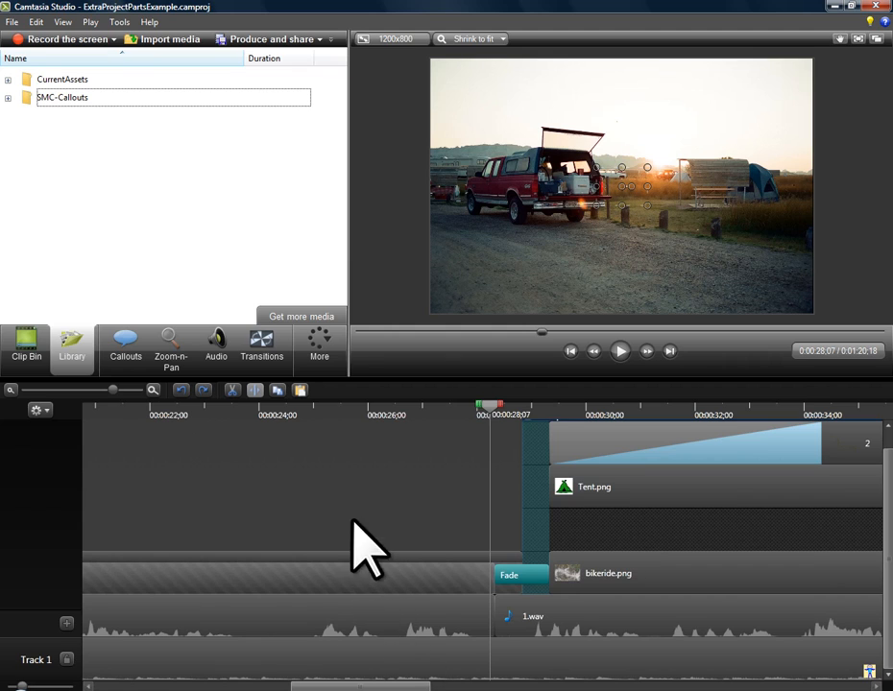
# Select the timeline range from 0:00:28;07 to 0:00:59;22, covering the map section and both of its Fade transitions.
pyautogui.click(77, 390)
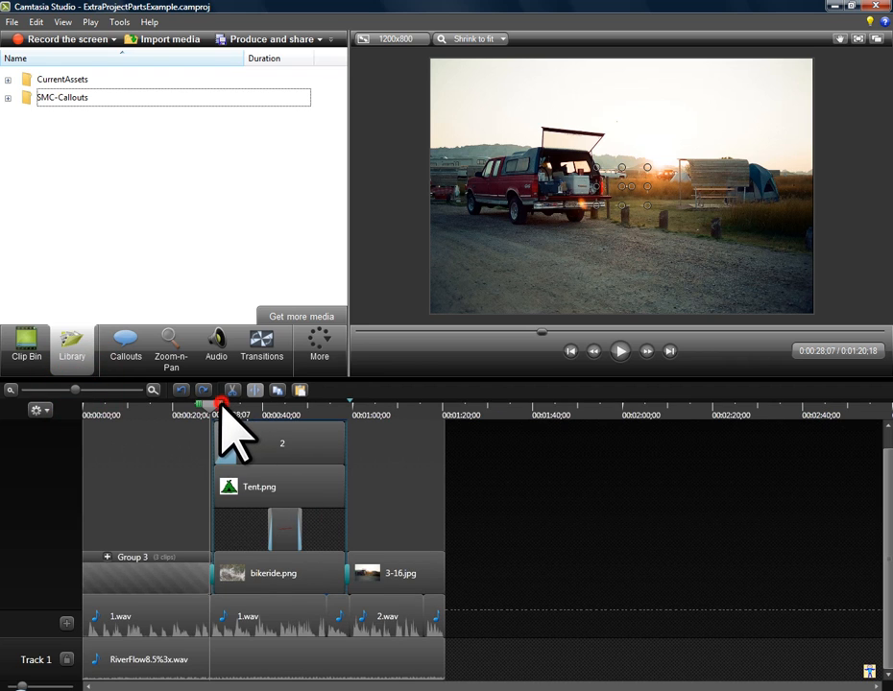
pyautogui.moveTo(213, 408); pyautogui.dragTo(356, 430)
pyautogui.click(113, 389)
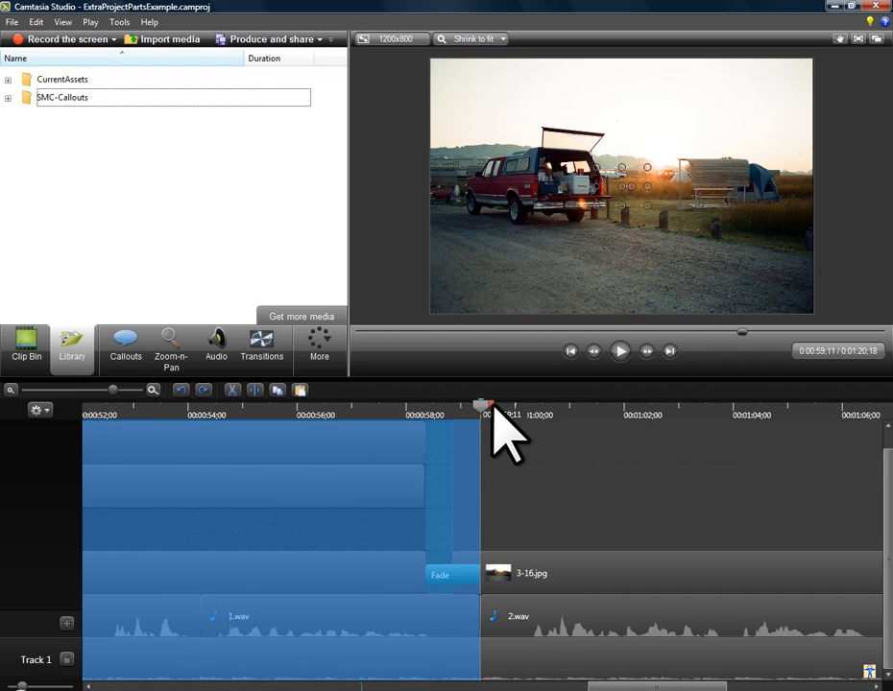
pyautogui.moveTo(491, 411); pyautogui.dragTo(515, 412)
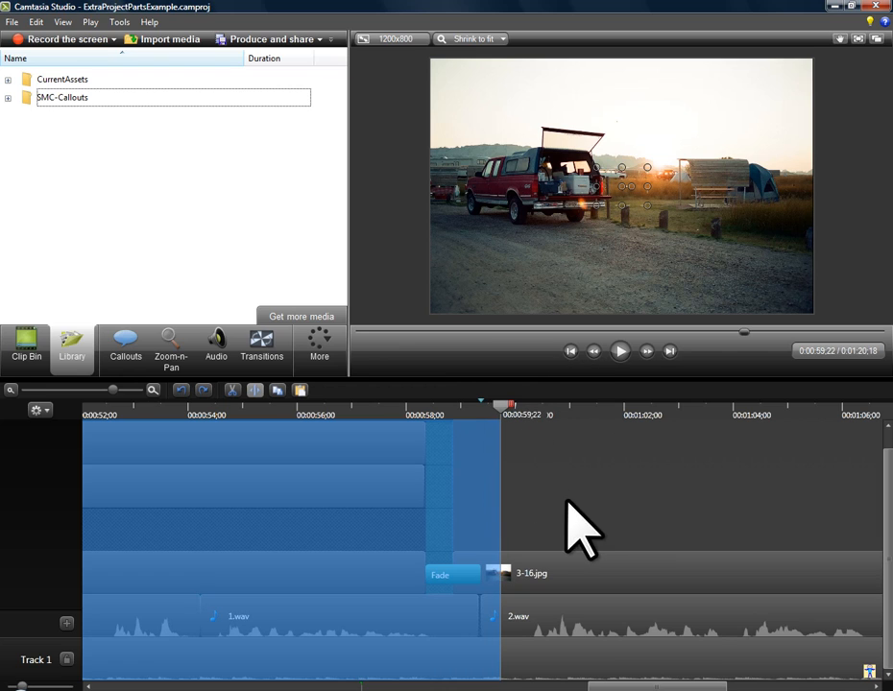
pyautogui.hotkey('ctrl', 'F9')
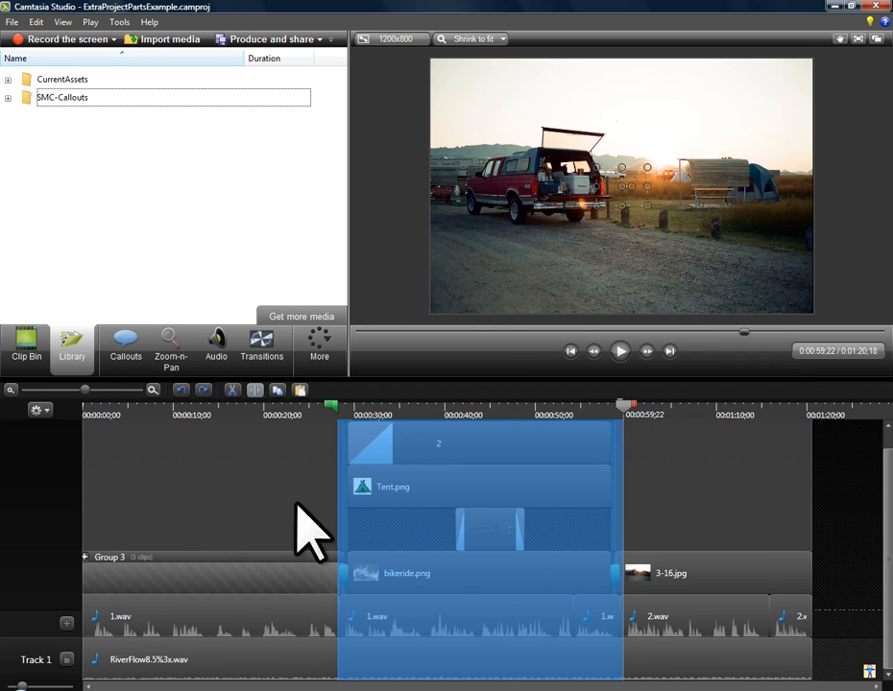
# Add the selected timeline range to the Library as "Cut-01-MapSection".
pyautogui.rightClick(438, 526)
pyautogui.click(493, 623)
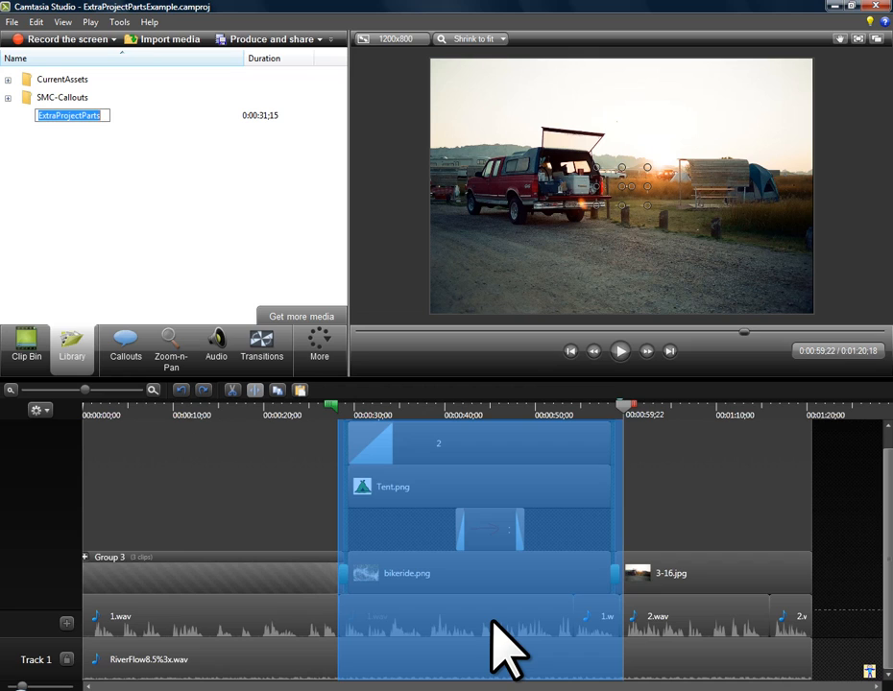
pyautogui.write('Cut-')
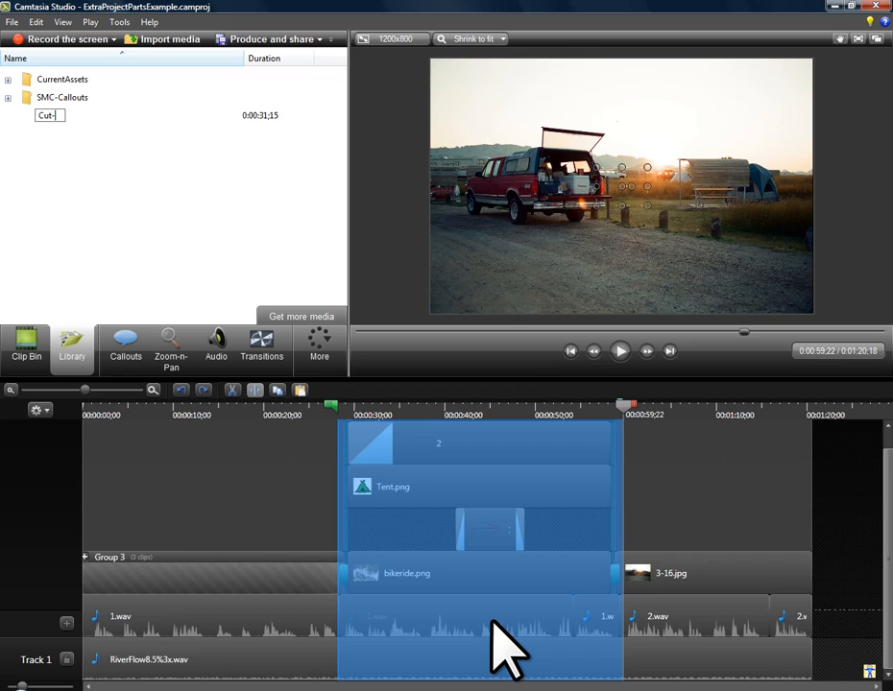
pyautogui.write('01-mapSection')
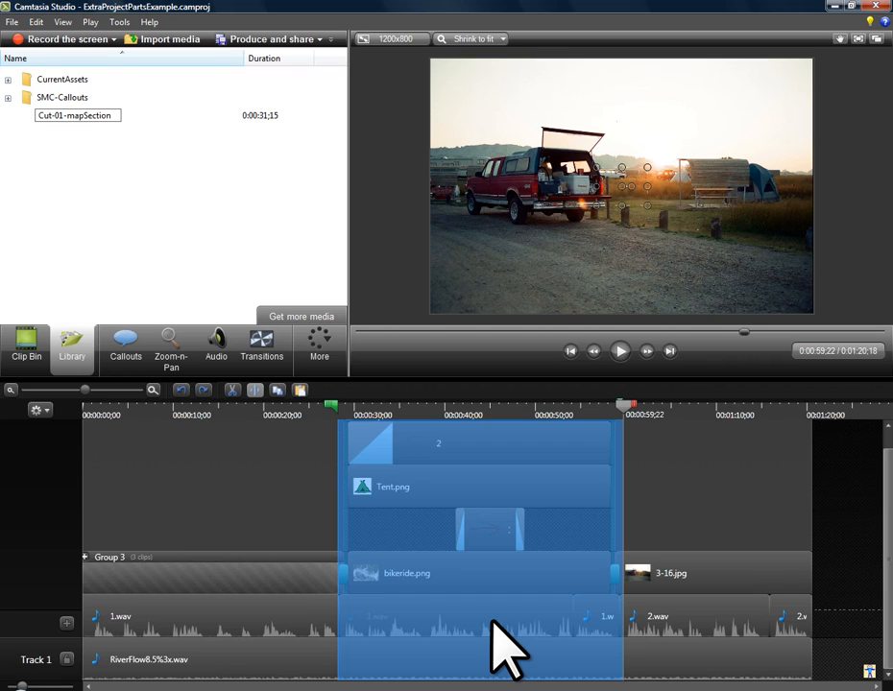
pyautogui.press('Return')
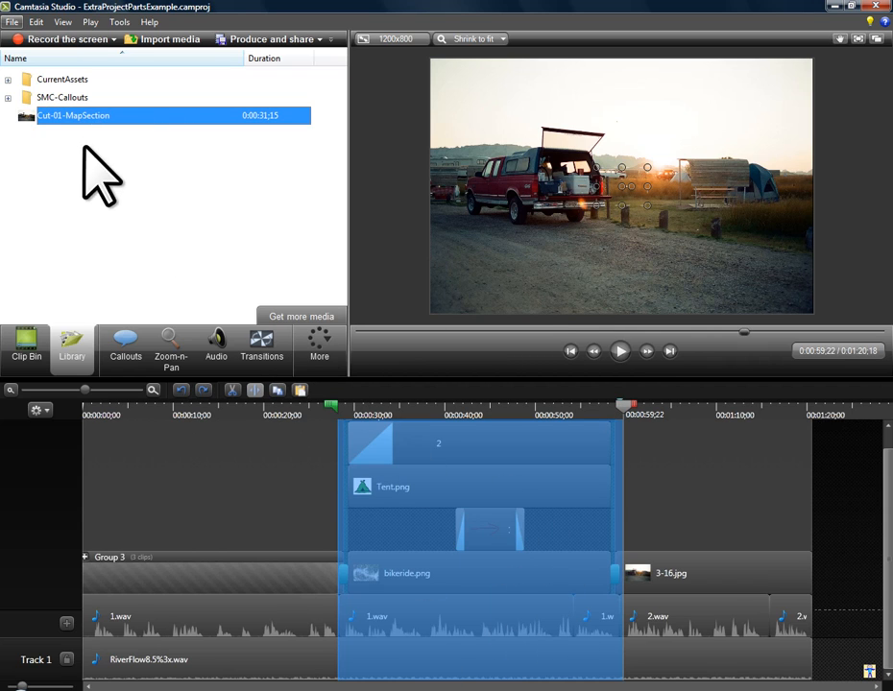
# Cut the selected map section out of the timeline and mark the spot at 0:00:28;07 with the caption "map cut here".
pyautogui.click(231, 390)
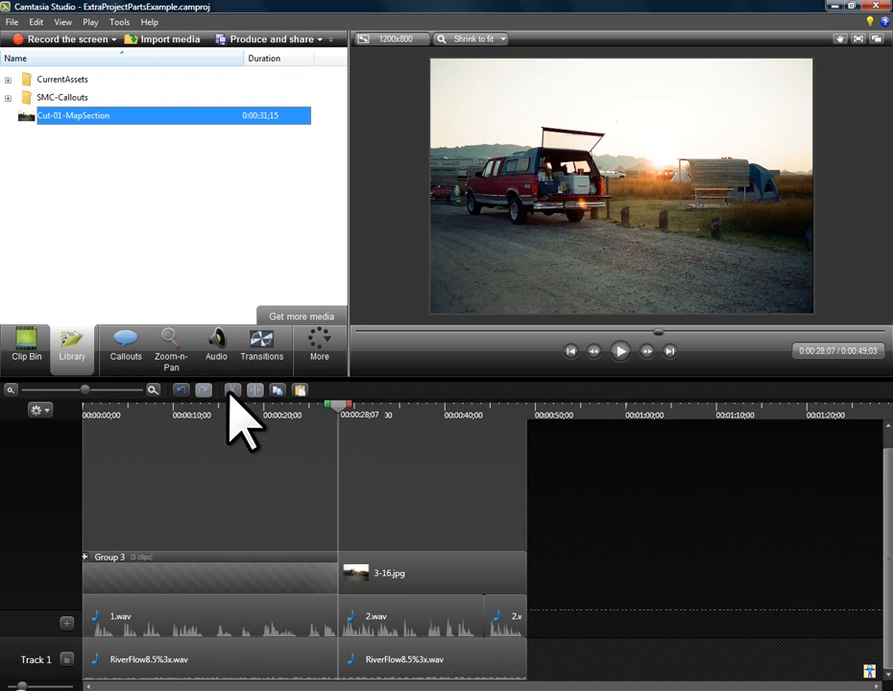
pyautogui.press('alt')
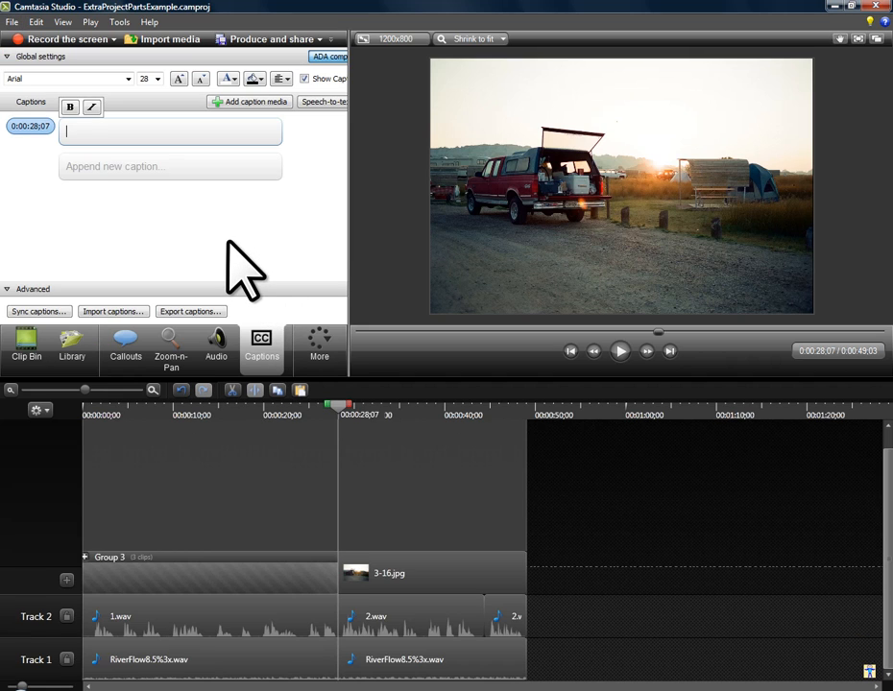
pyautogui.write('ap cut here')
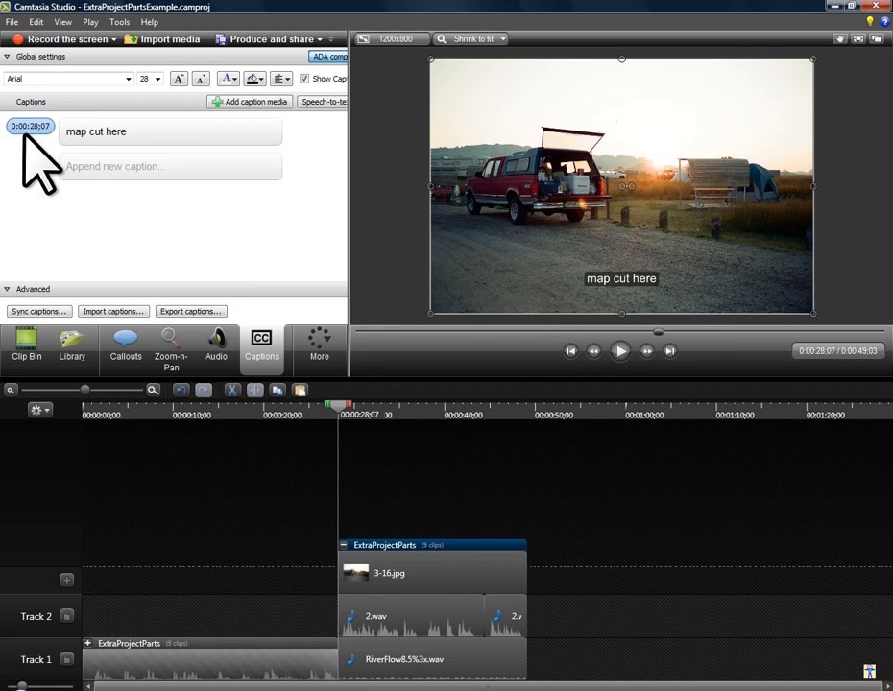
pyautogui.click(343, 546)
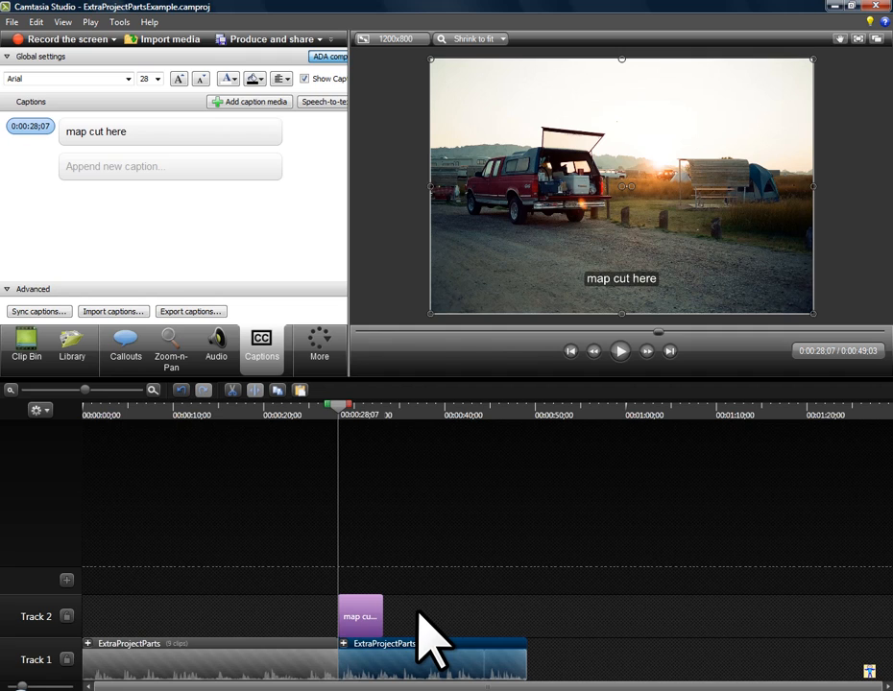
pyautogui.press('alt')
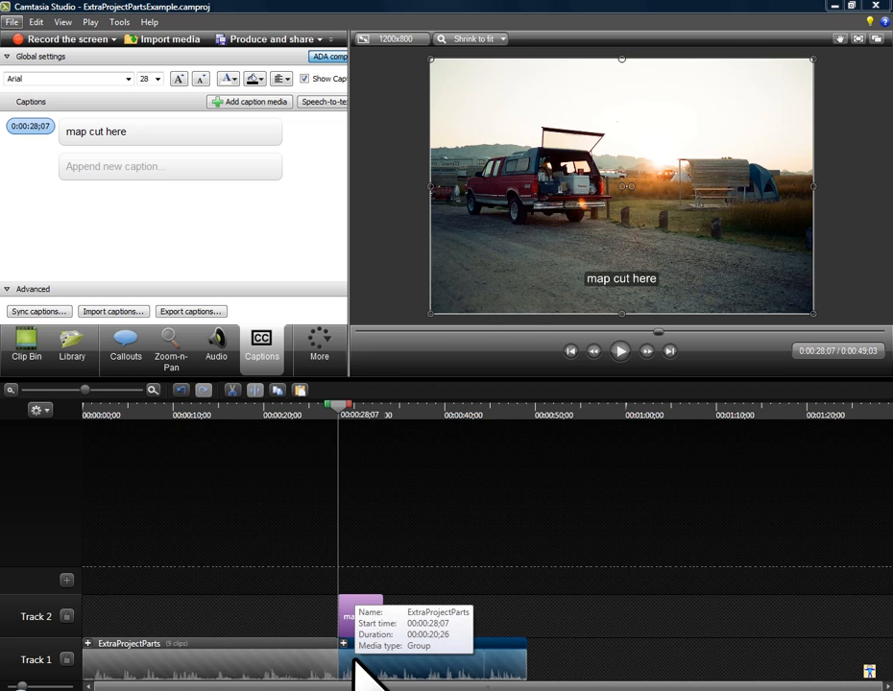
# Insert the Cut-01-MapSection asset at 0:00:59;28, past the end of the project, and delete its arrow callout.
pyautogui.click(74, 351)
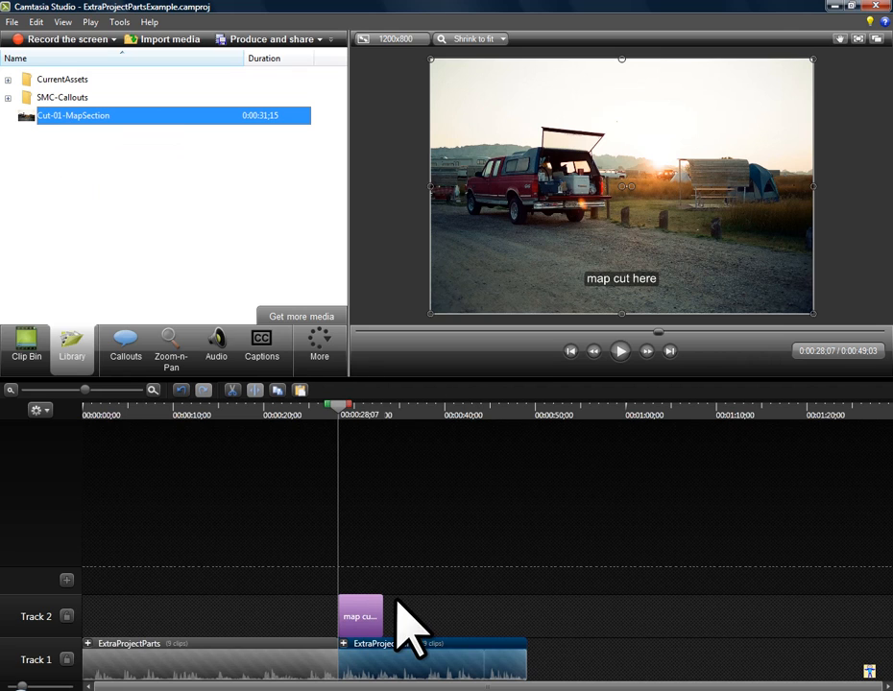
pyautogui.click(625, 409)
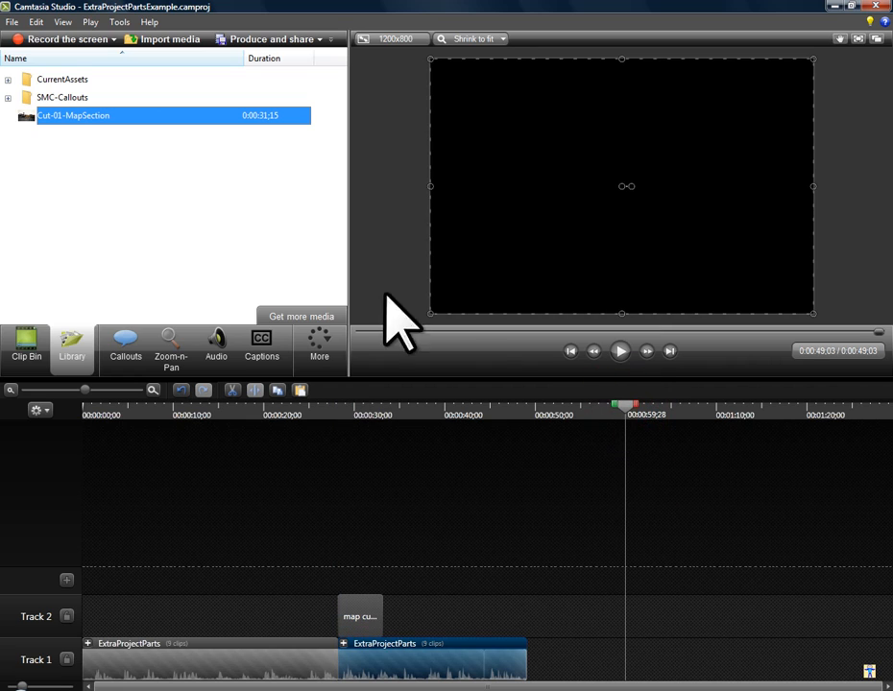
pyautogui.rightClick(53, 121)
pyautogui.click(81, 131)
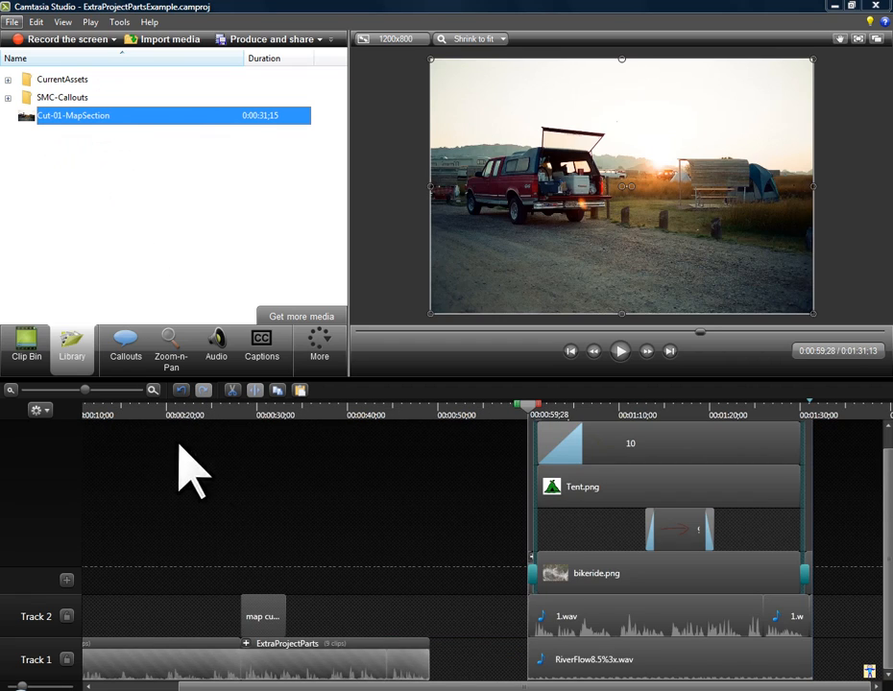
pyautogui.click(681, 531)
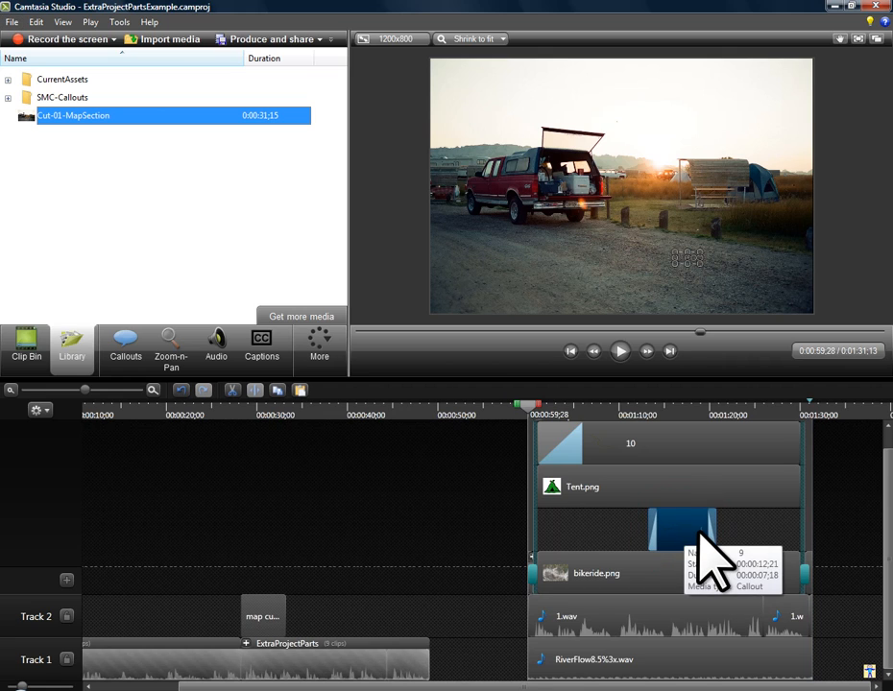
pyautogui.press('Delete')
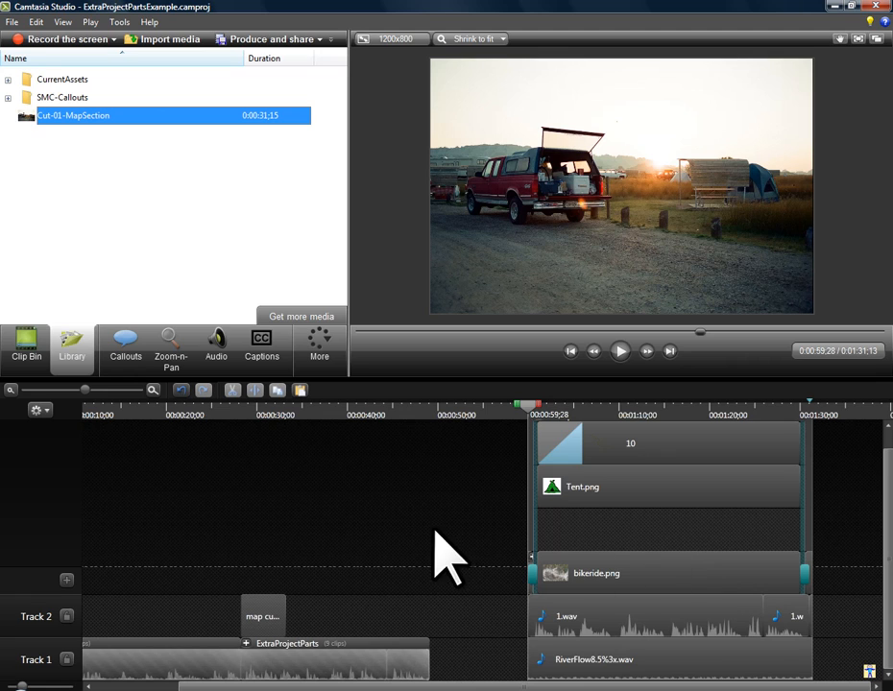
# Select the inserted section through 0:01:31;13 and add it to the Library as "Cut-01-MapSection-modified".
pyautogui.hotkey('ctrl', 'shift', 'End')
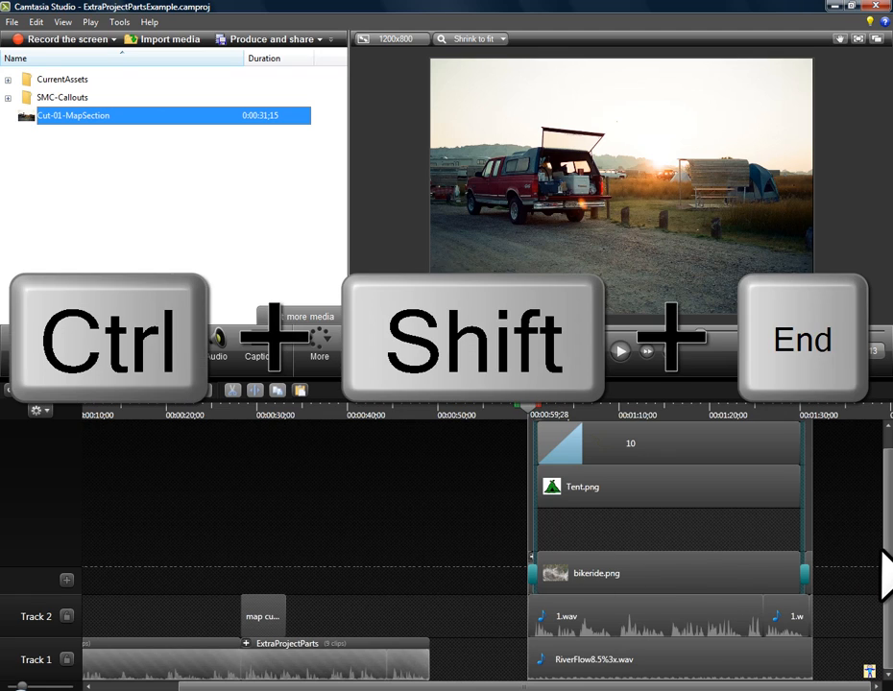
pyautogui.rightClick(705, 529)
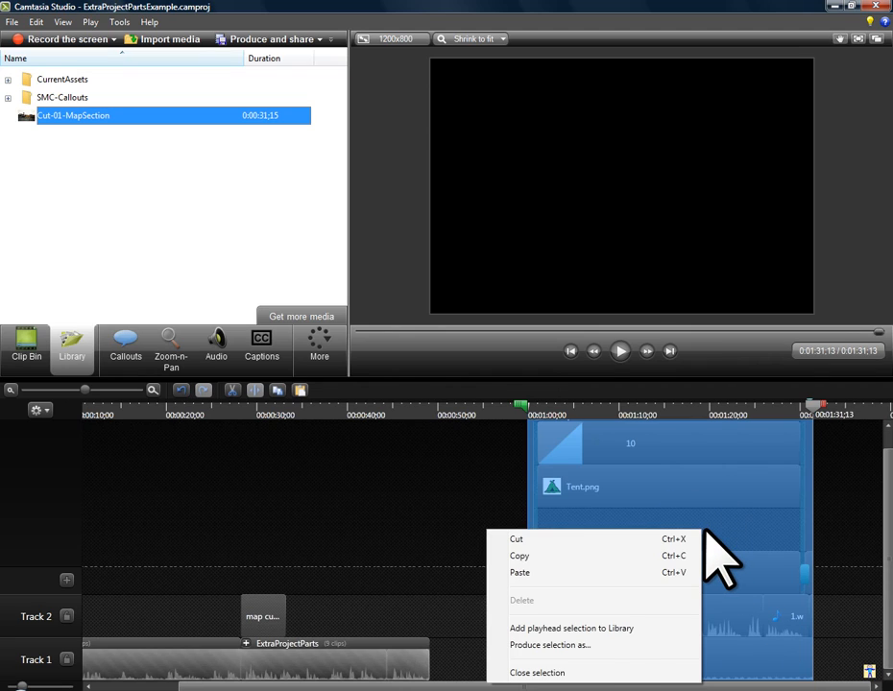
pyautogui.click(620, 628)
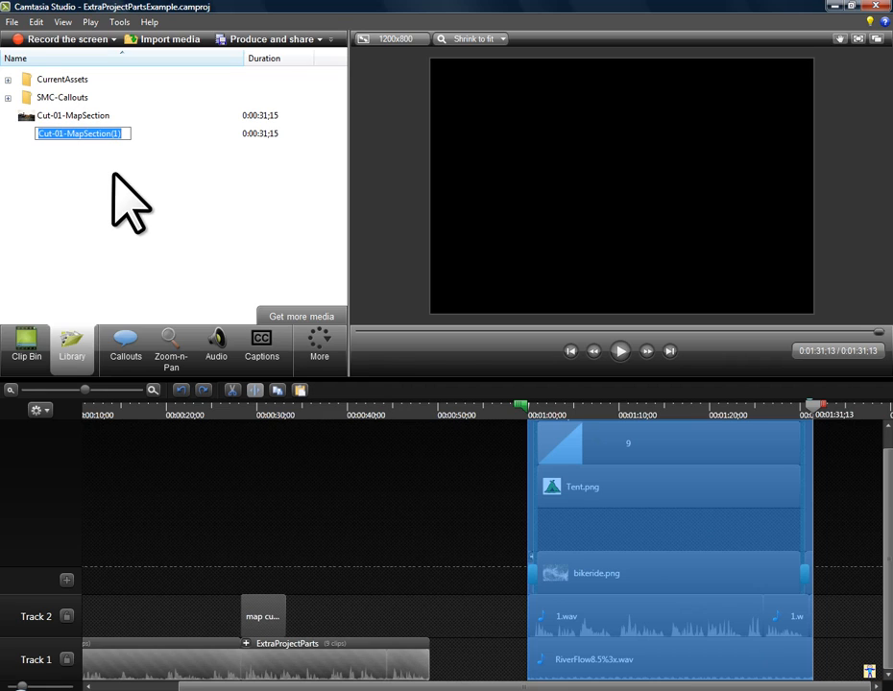
pyautogui.press('End')
pyautogui.press('BackSpace')
pyautogui.press('BackSpace')
pyautogui.press('BackSpace')
pyautogui.write('-modified')
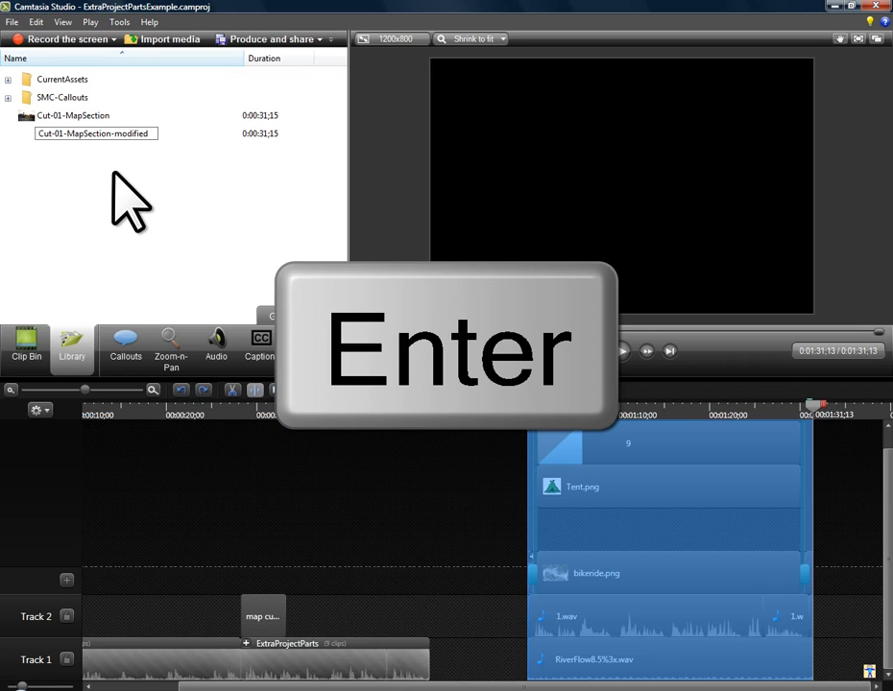
pyautogui.press('alt')
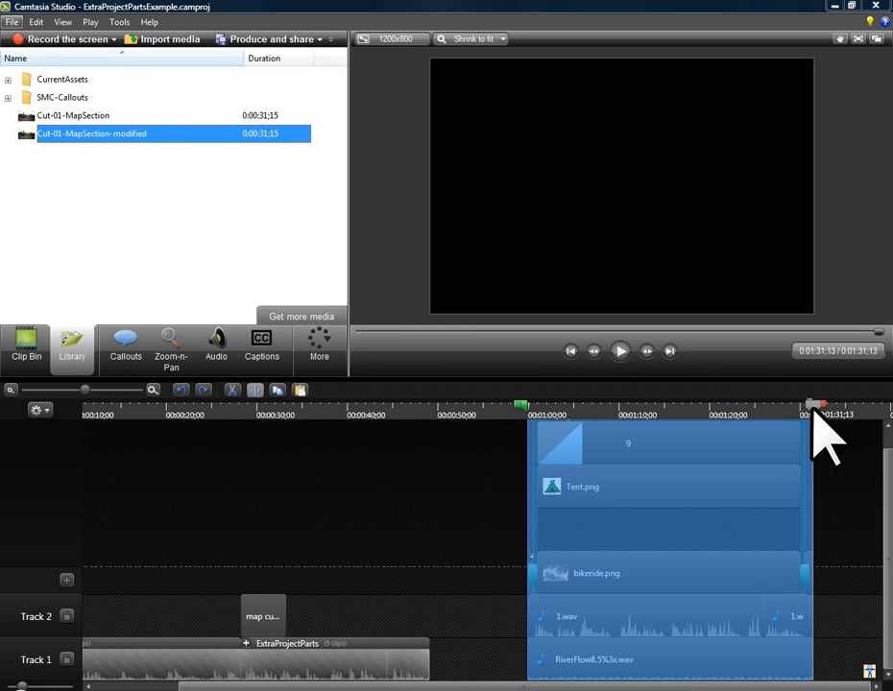
# Cut the selected modified map section from the end of the timeline.
pyautogui.click(657, 535)
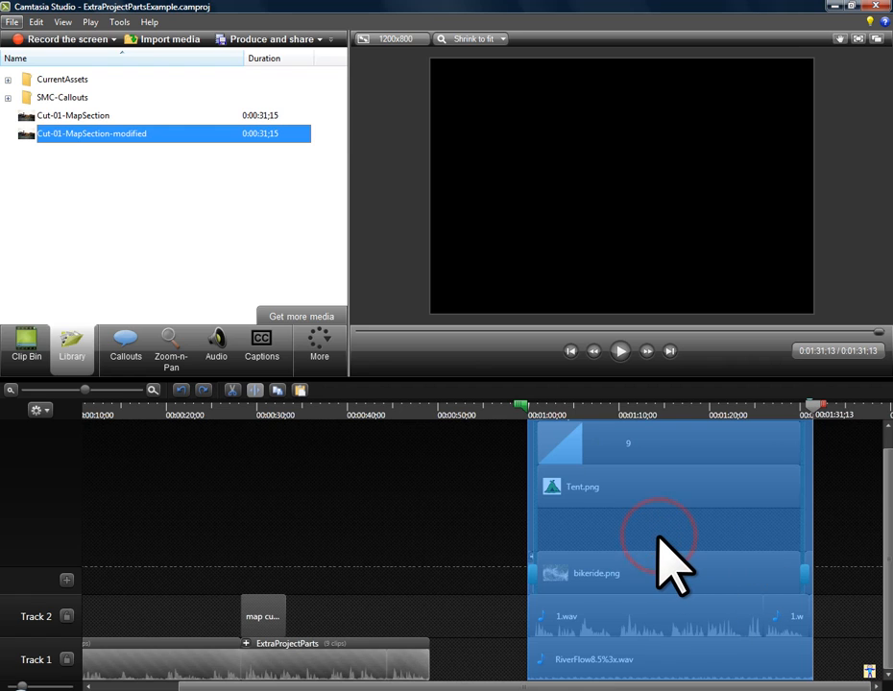
pyautogui.click(234, 391)
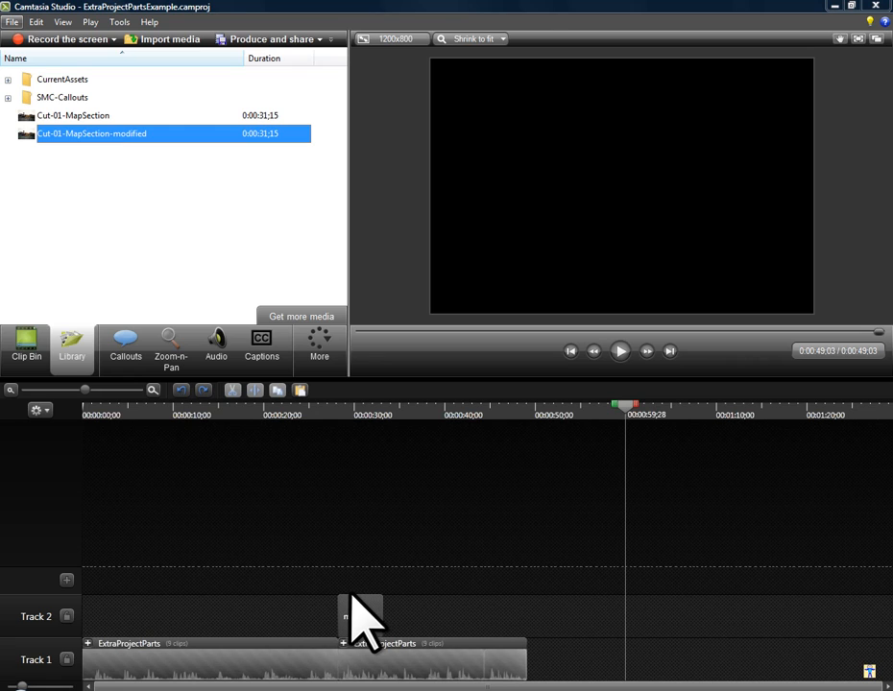
# Jump to the "map cut here" caption and move it with the second ExtraProjectParts group to start at about 0:01:13;26.
pyautogui.click(261, 347)
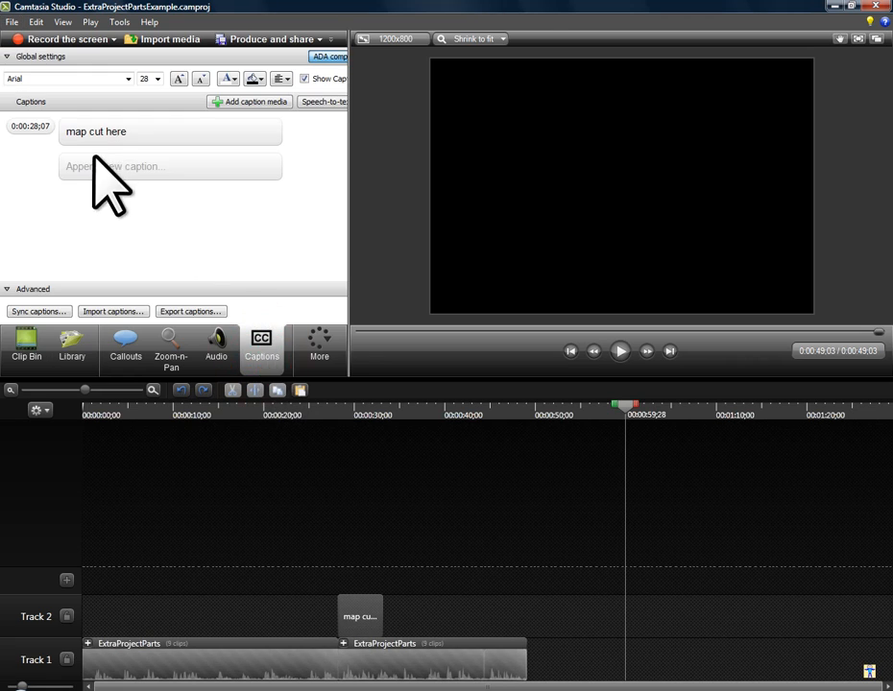
pyautogui.click(40, 126)
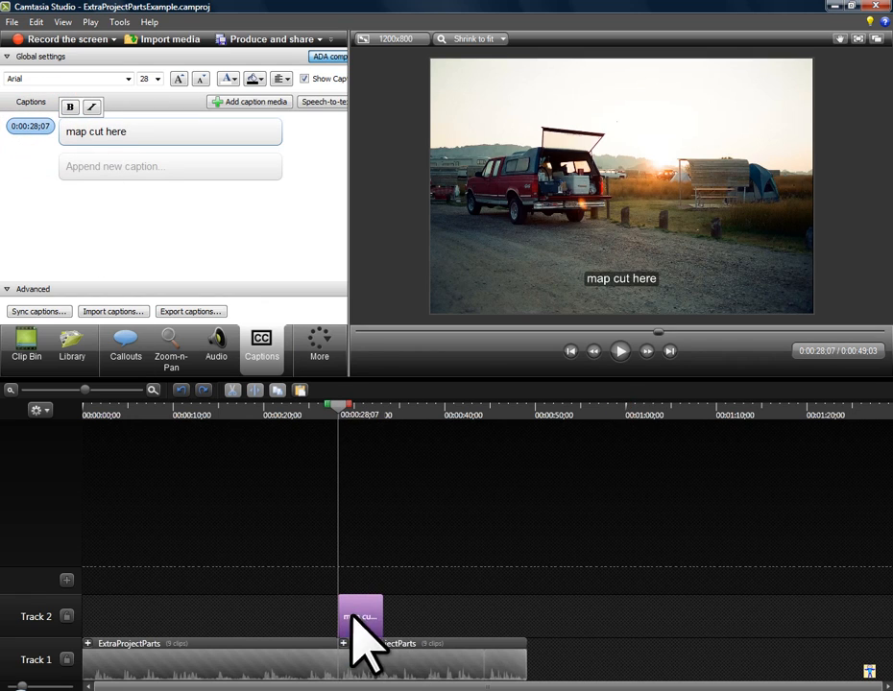
pyautogui.moveTo(399, 611); pyautogui.dragTo(792, 670)
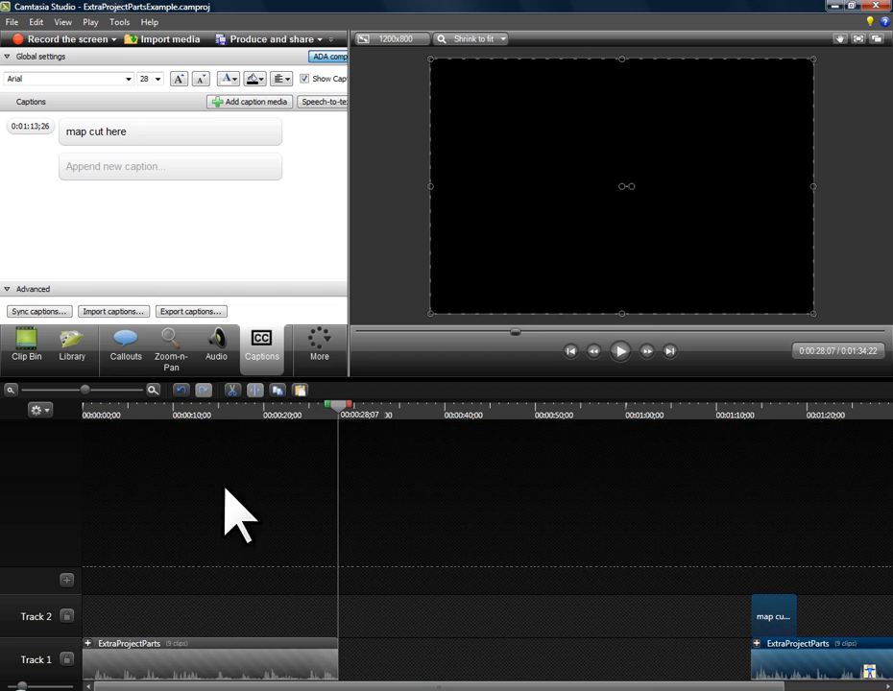
# Insert the Cut-01-MapSection-modified asset from the Library into the timeline gap at 0:00:28;07.
pyautogui.click(72, 357)
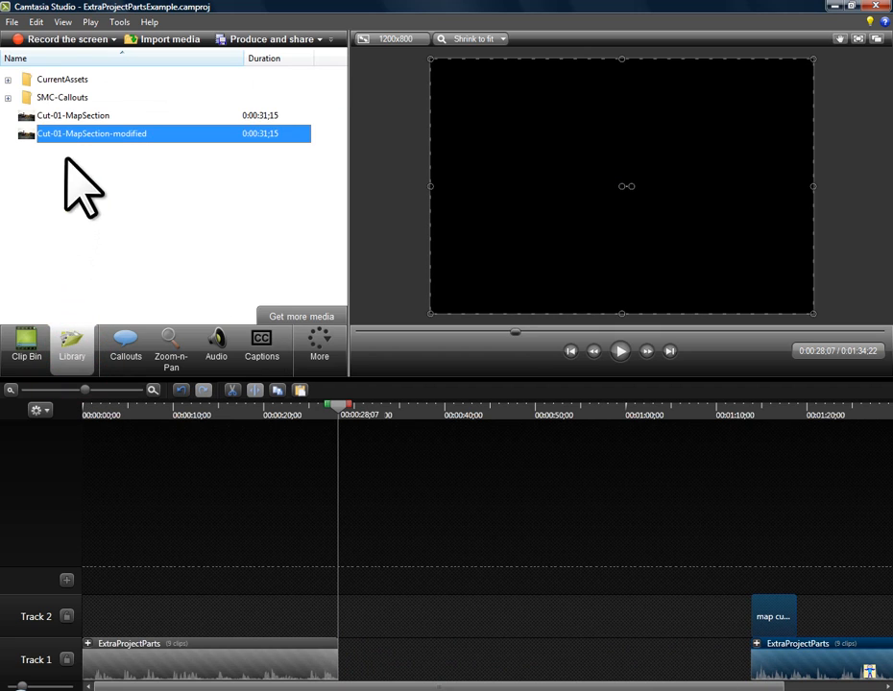
pyautogui.rightClick(106, 134)
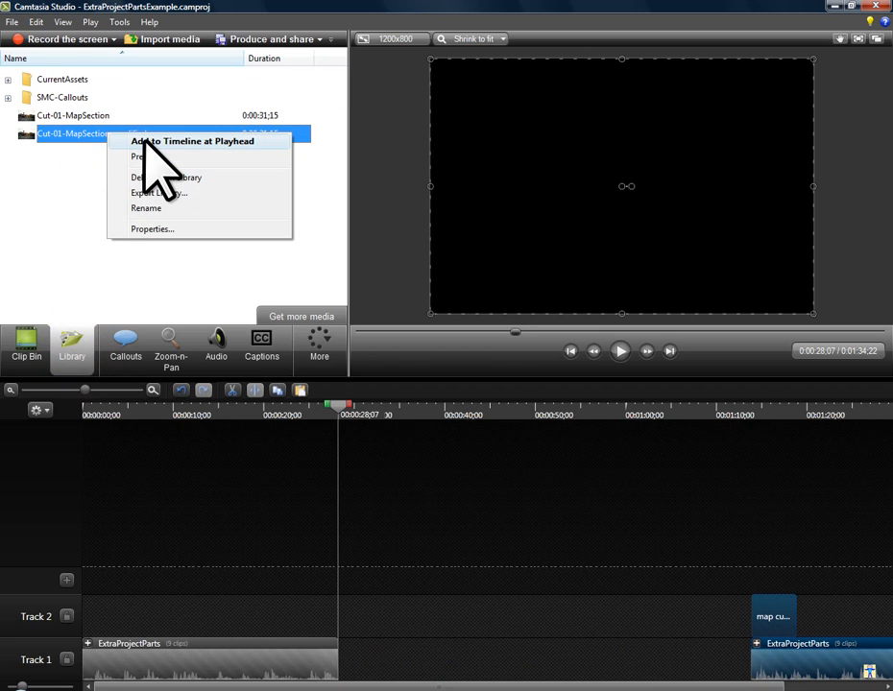
pyautogui.click(146, 142)
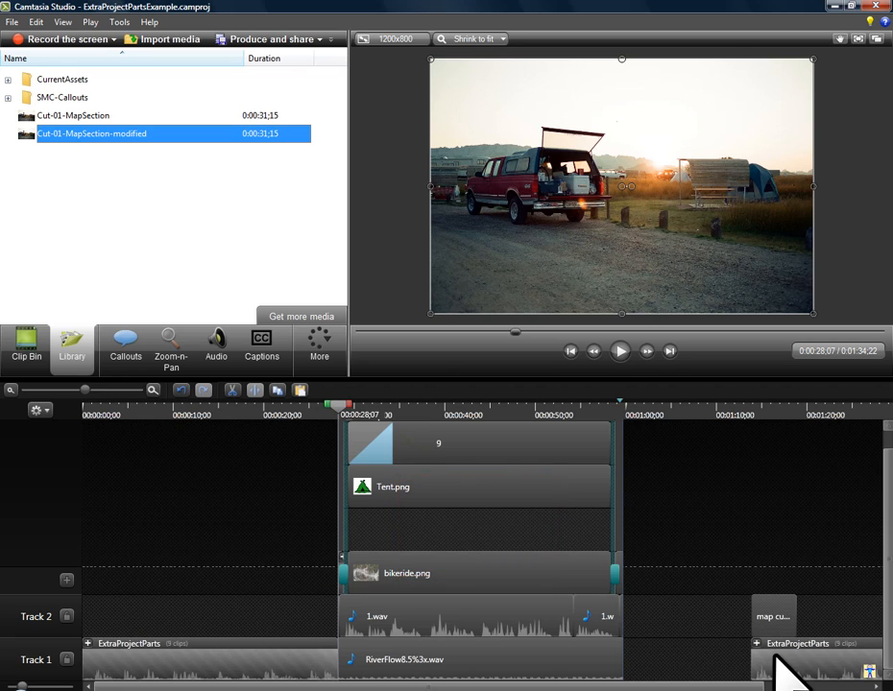
# Move the "map cut here" caption and second ExtraProjectParts group back against the end of the inserted map section, and delete the caption.
pyautogui.click(801, 613)
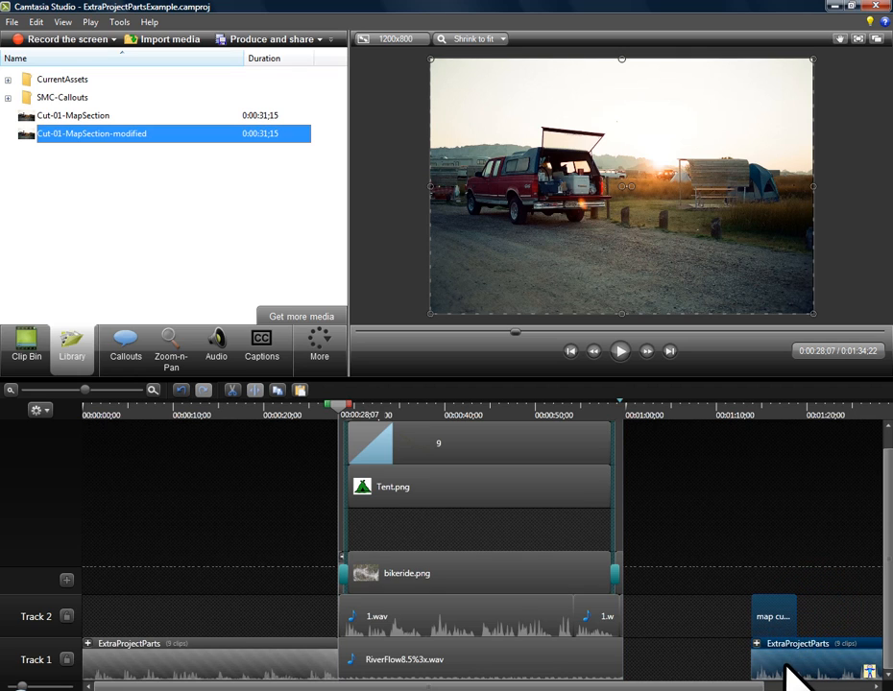
pyautogui.moveTo(789, 664); pyautogui.dragTo(665, 688)
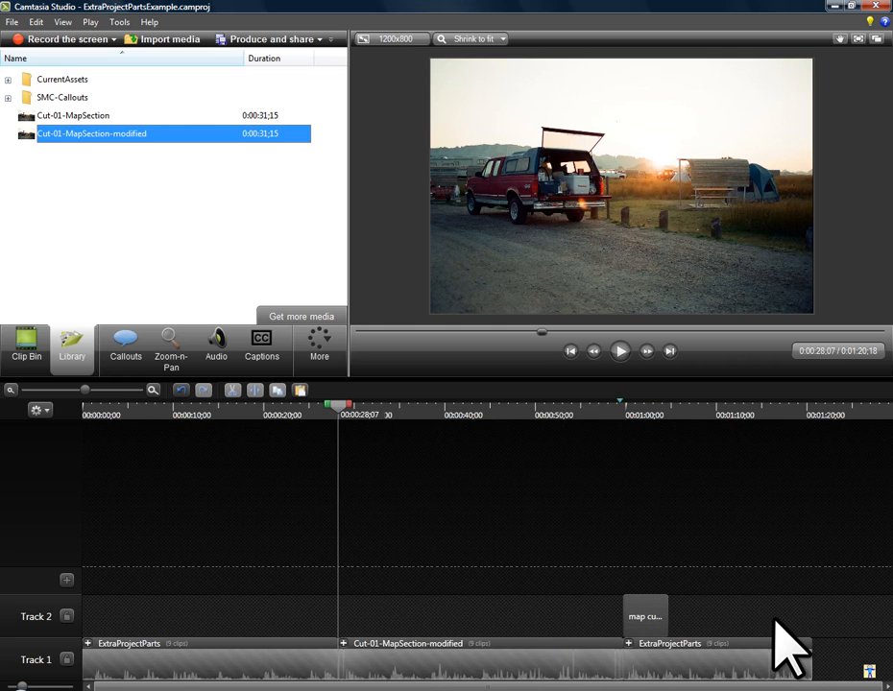
pyautogui.press('alt')
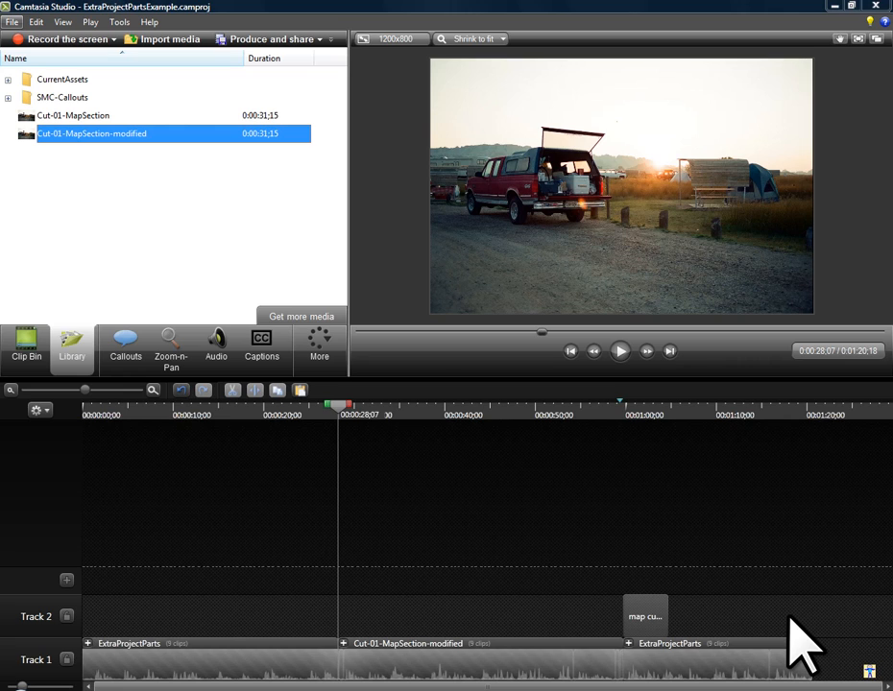
pyautogui.click(649, 617)
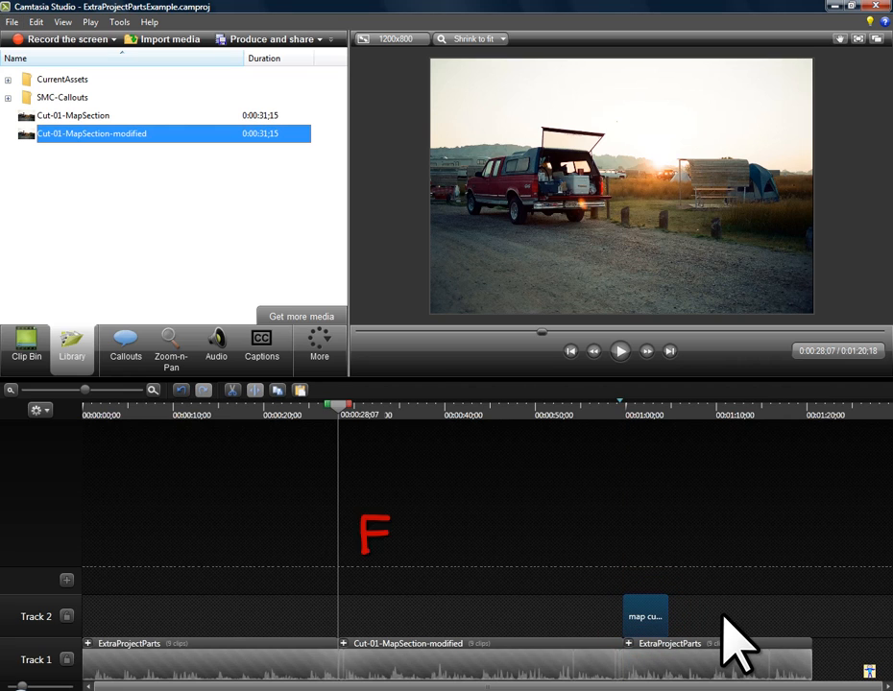
pyautogui.press('Delete')
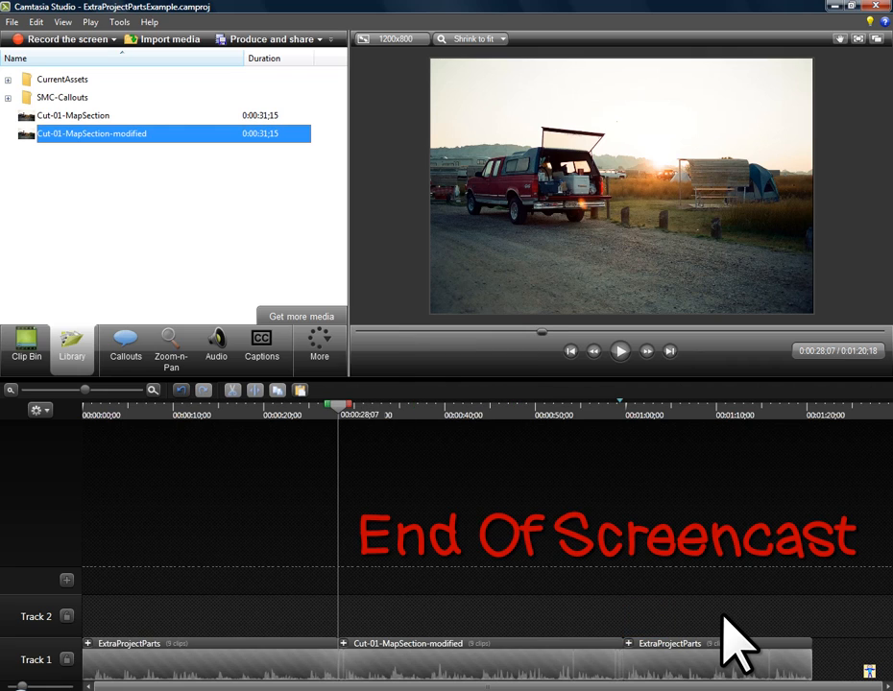